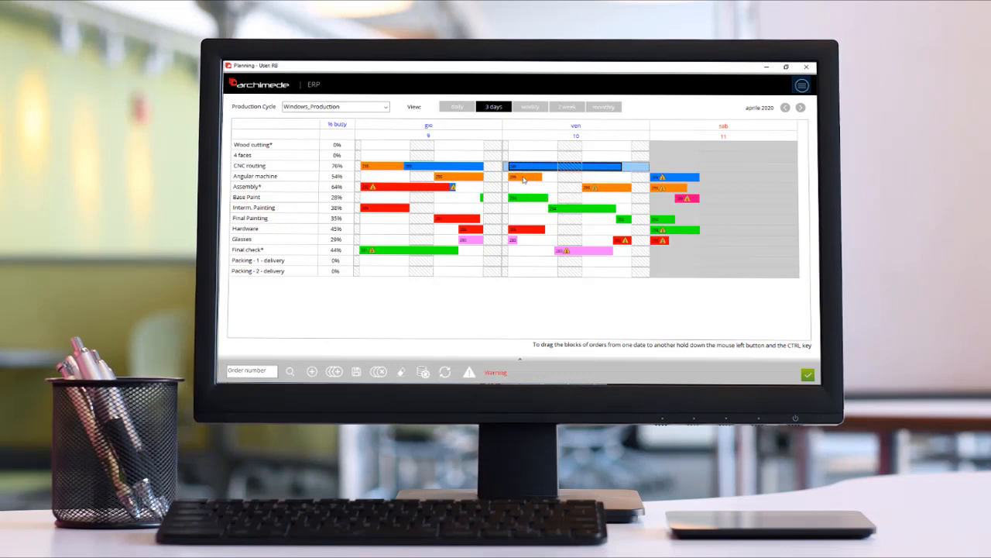
Select the red Assembly block on Thursday 9 and page the three-day planning view back to earlier dates
{"action": "left_click", "coordinate": [433, 188]}
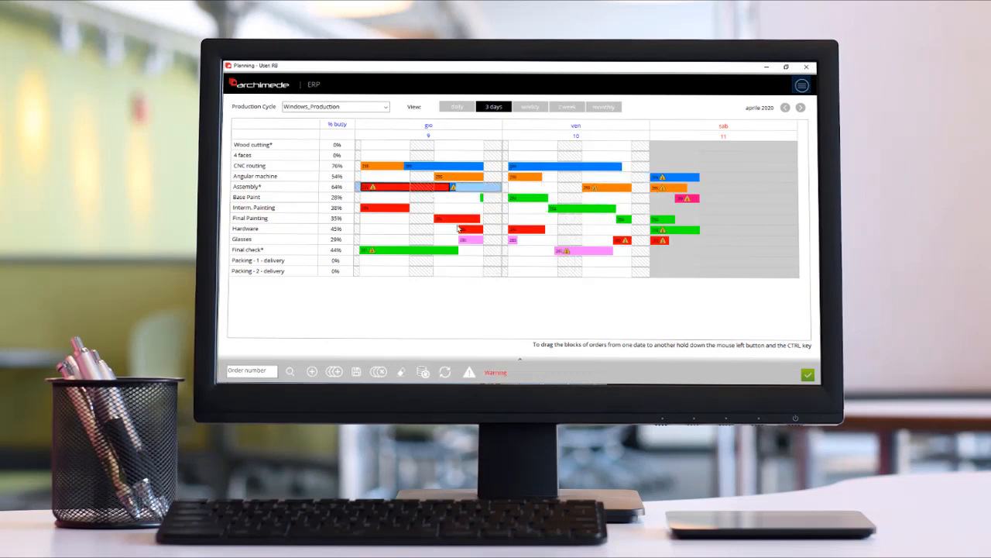
{"action": "left_click", "coordinate": [786, 109]}
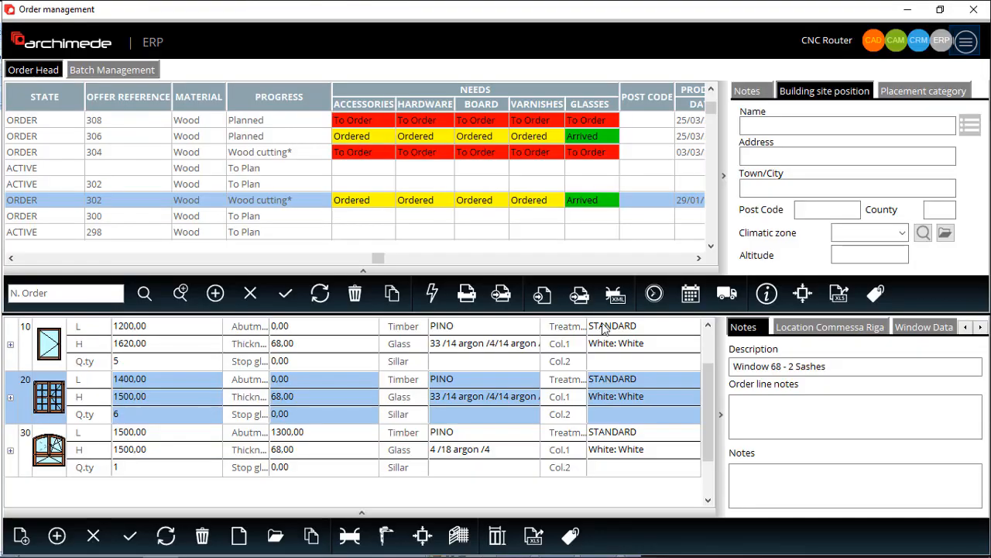
Open the planning configuration to review its general settings and the Work Shifts Register
{"action": "left_click", "coordinate": [965, 44]}
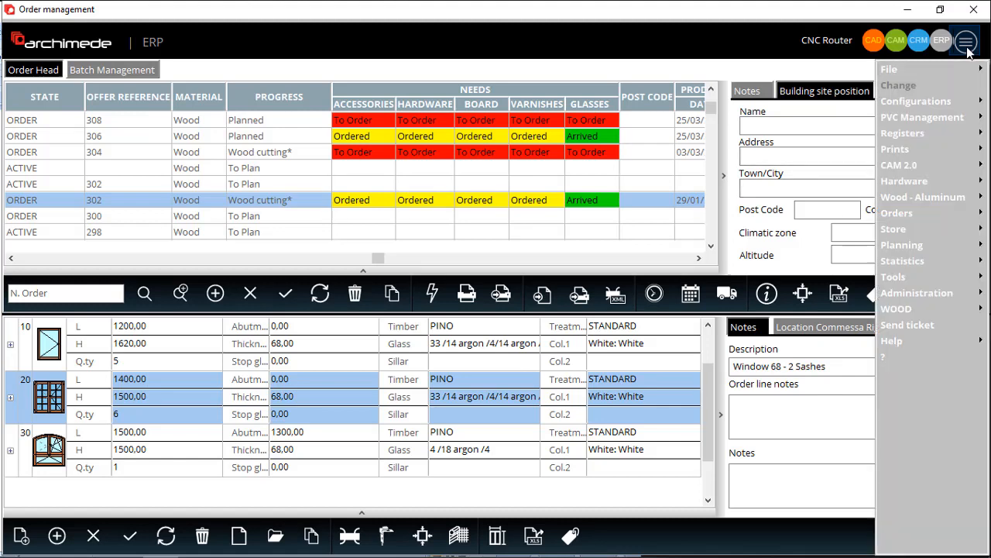
{"action": "mouse_move", "coordinate": [904, 251]}
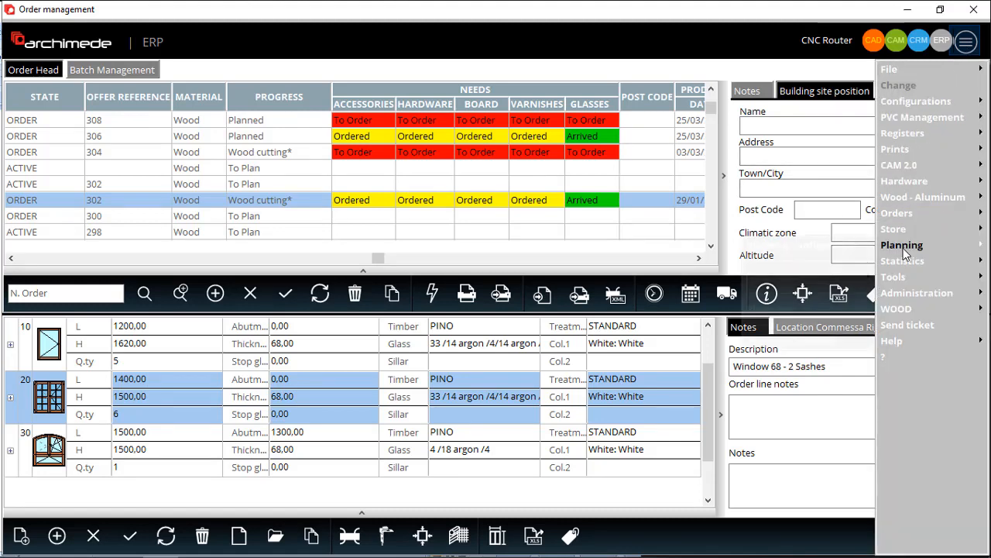
{"action": "left_click", "coordinate": [820, 248]}
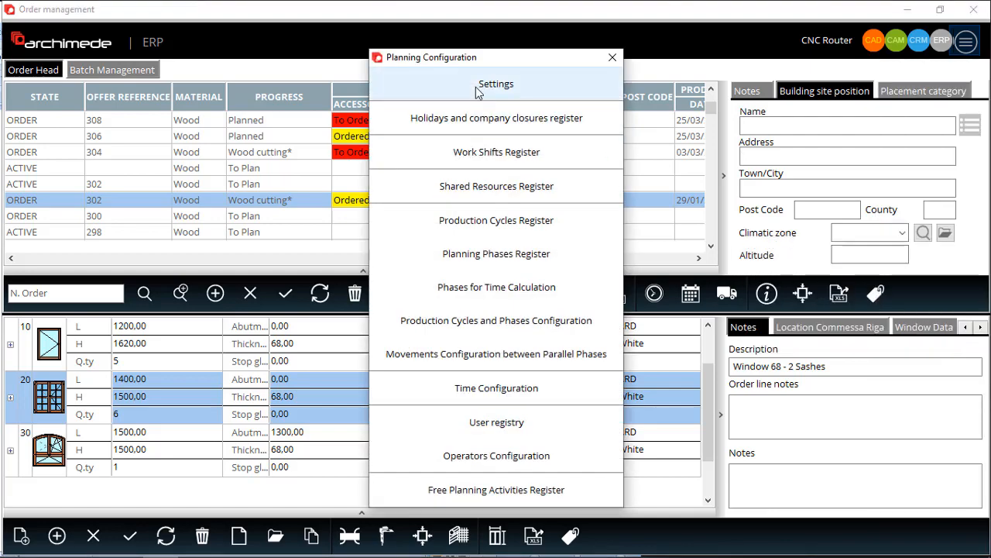
{"action": "left_click", "coordinate": [476, 92]}
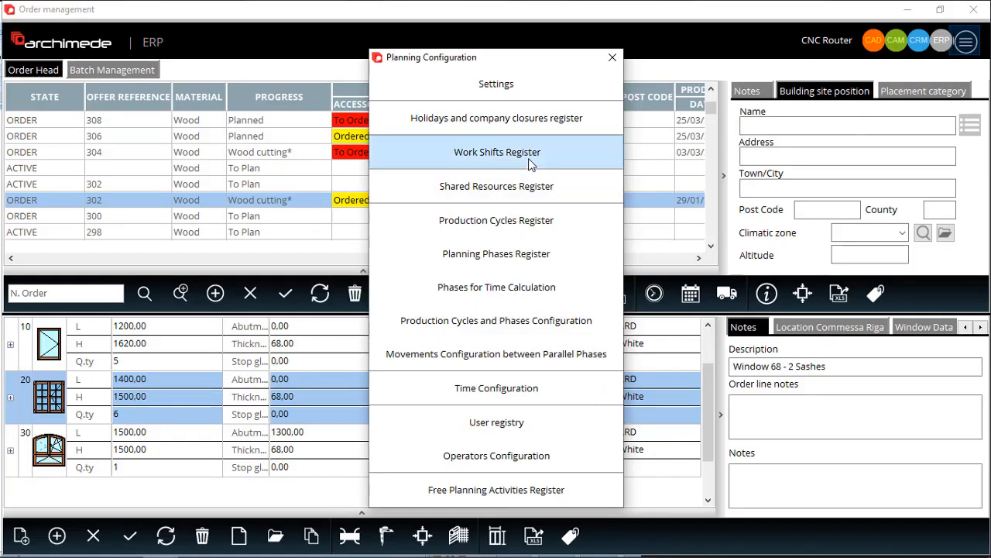
{"action": "left_click", "coordinate": [532, 158]}
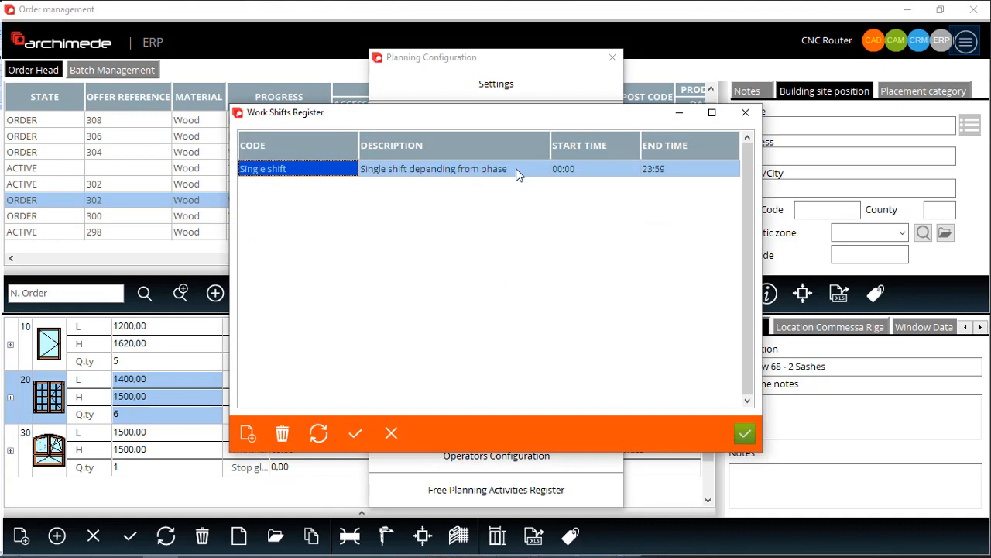
{"action": "key", "text": "Escape"}
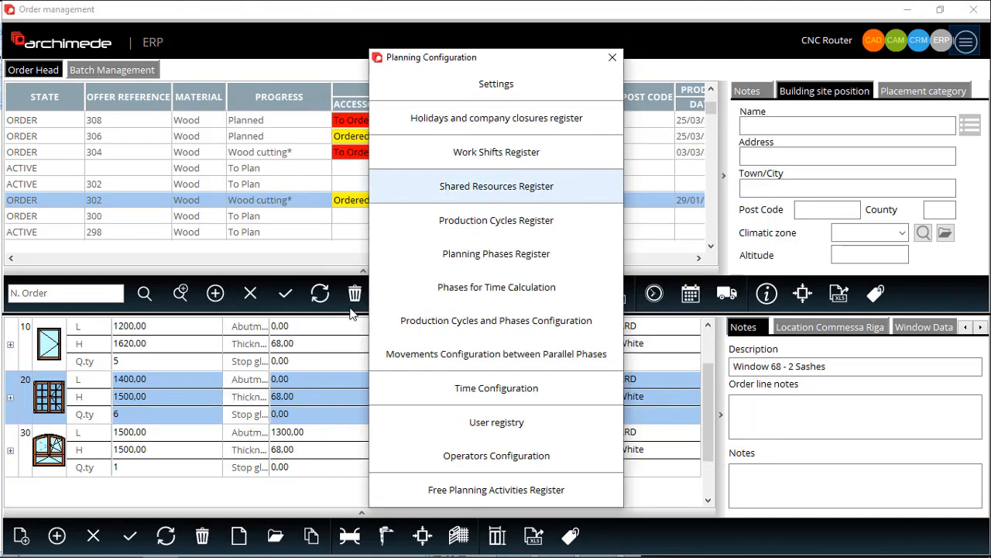
Open the CNC routing phase in the Planning Phases Register and examine Monday's working hours and the work shifts number options
{"action": "left_click", "coordinate": [509, 256]}
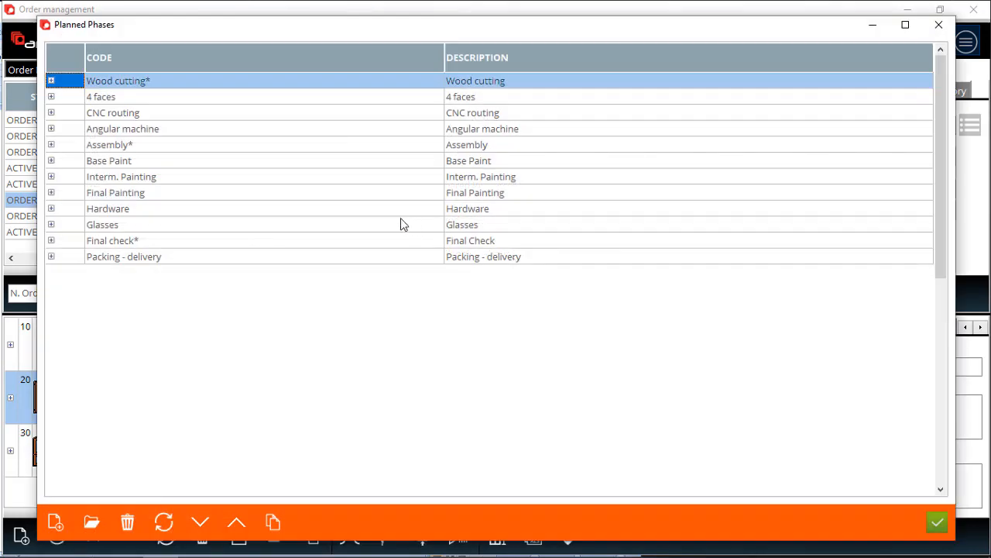
{"action": "double_click", "coordinate": [257, 122]}
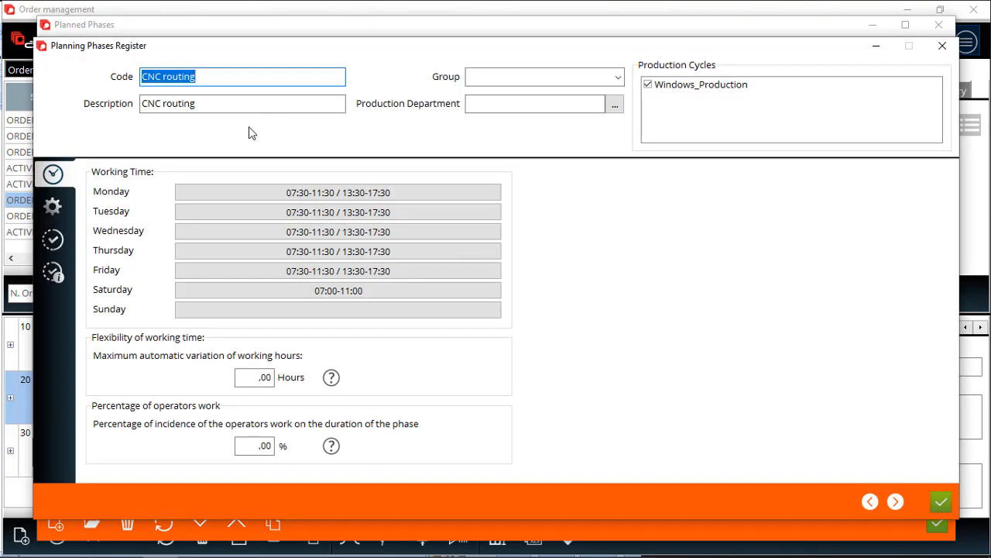
{"action": "left_click", "coordinate": [339, 196]}
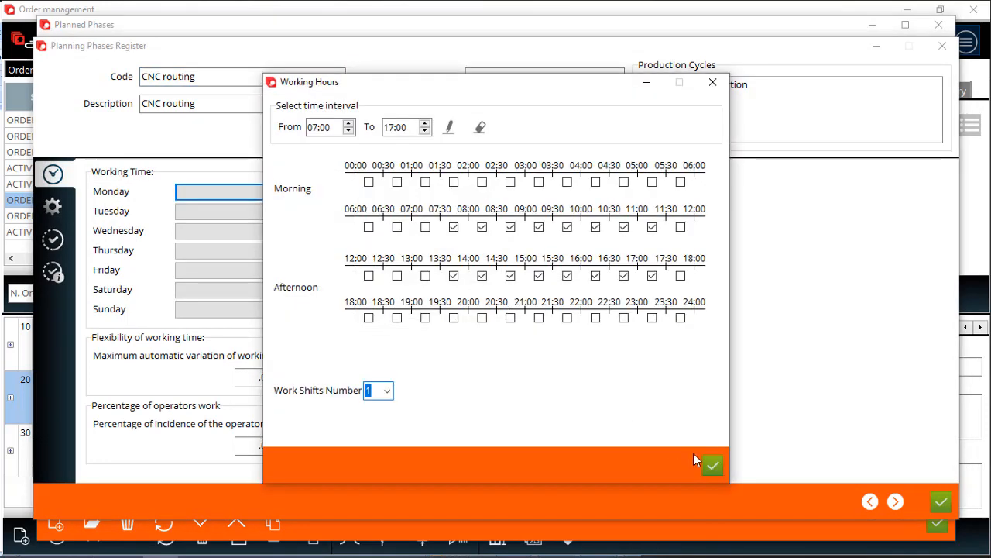
{"action": "left_click", "coordinate": [387, 390]}
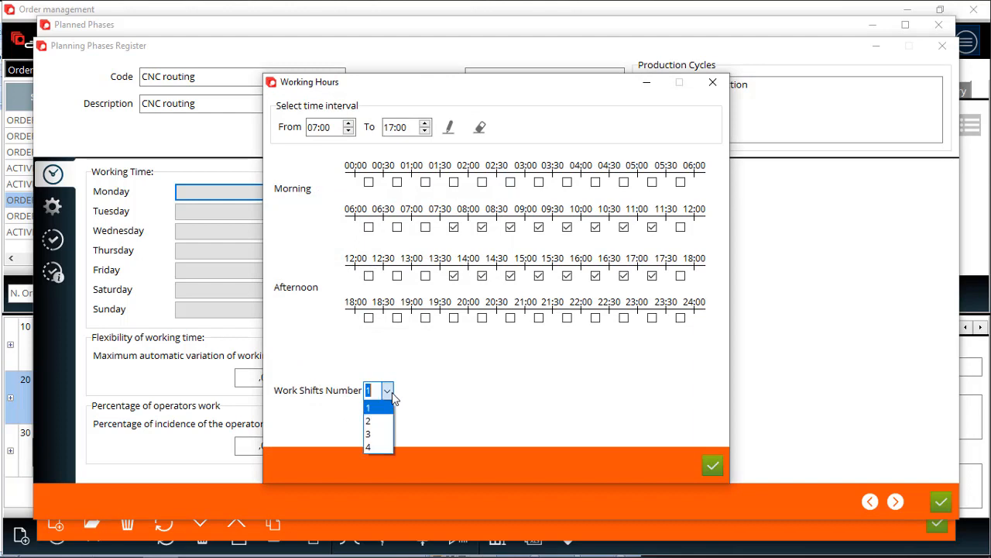
Examine the progress calculation settings and the calculation method options of the CNC routing phase
{"action": "left_click", "coordinate": [55, 240]}
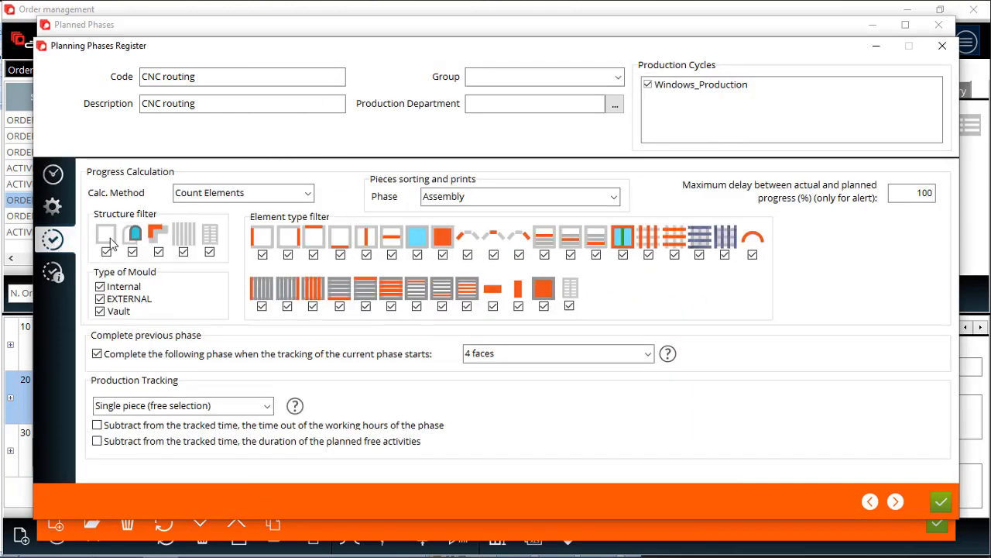
{"action": "left_click", "coordinate": [309, 199]}
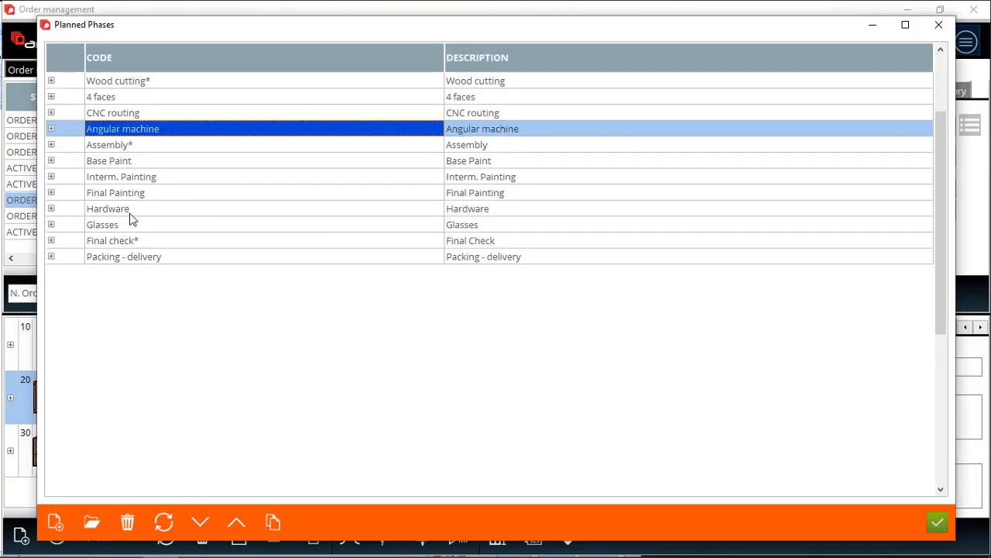
Select the Hardware planning phase and open the Machining SASH time entry of the CNC Machining calculation phase
{"action": "left_click", "coordinate": [128, 211]}
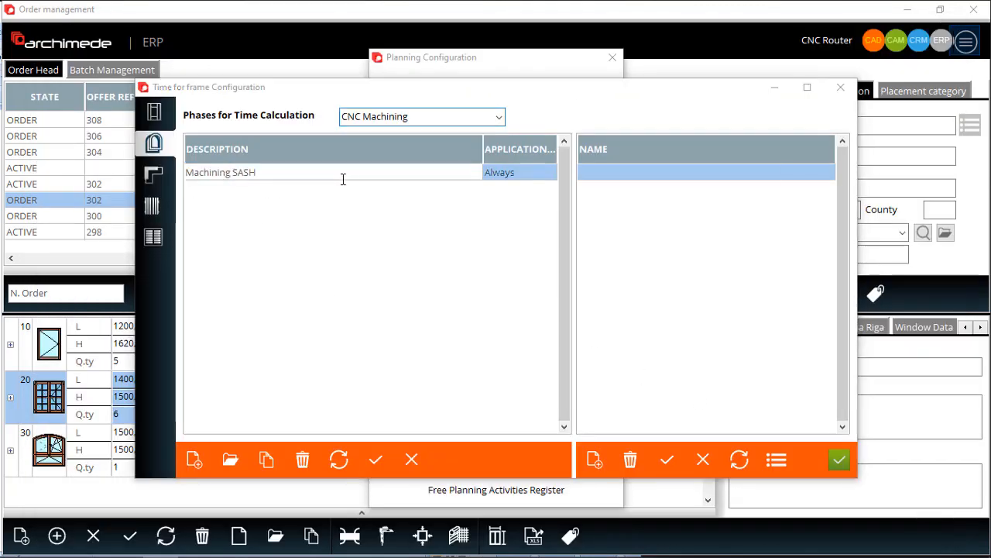
{"action": "double_click", "coordinate": [343, 178]}
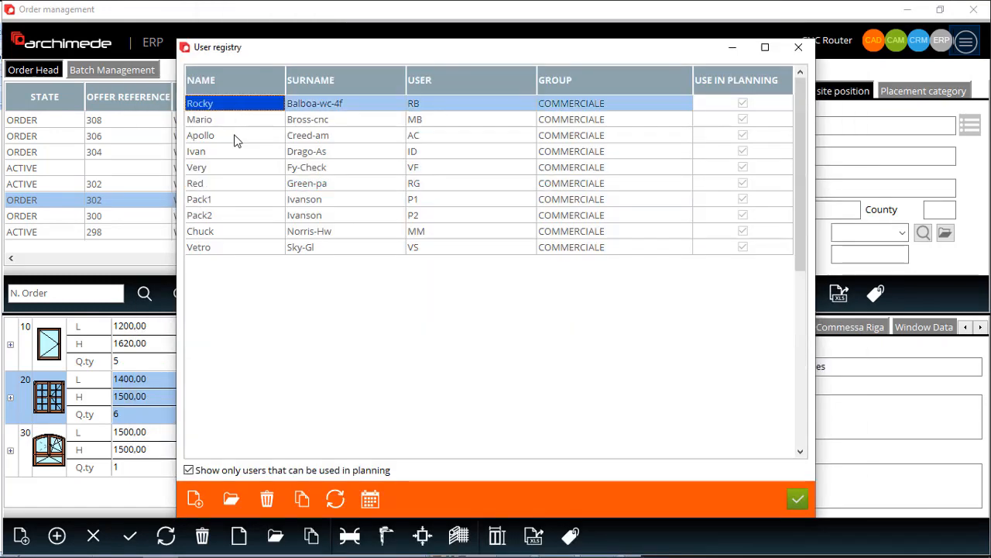
Open the third operator's record in the user registry and check its surname and user name fields
{"action": "double_click", "coordinate": [237, 141]}
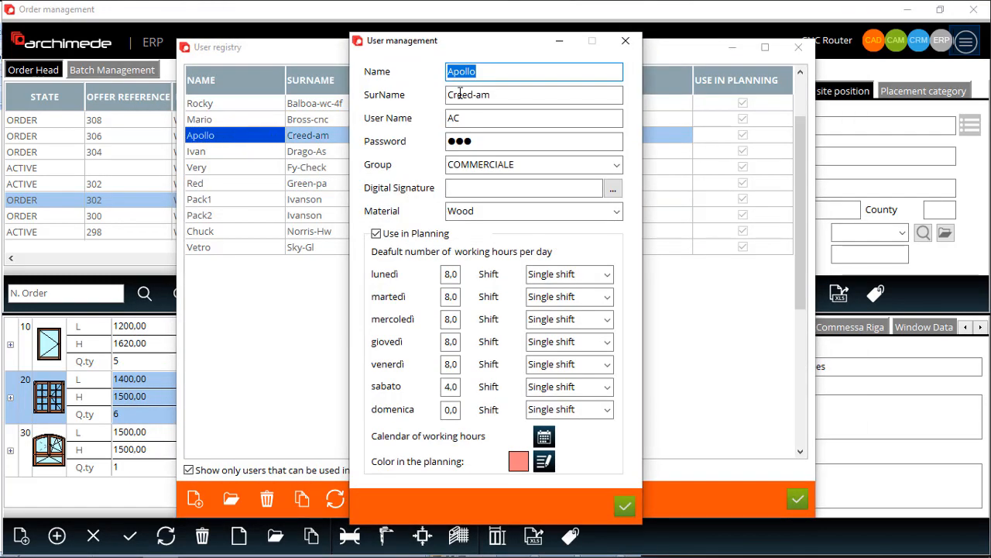
{"action": "left_click", "coordinate": [498, 93]}
{"action": "left_click", "coordinate": [500, 118]}
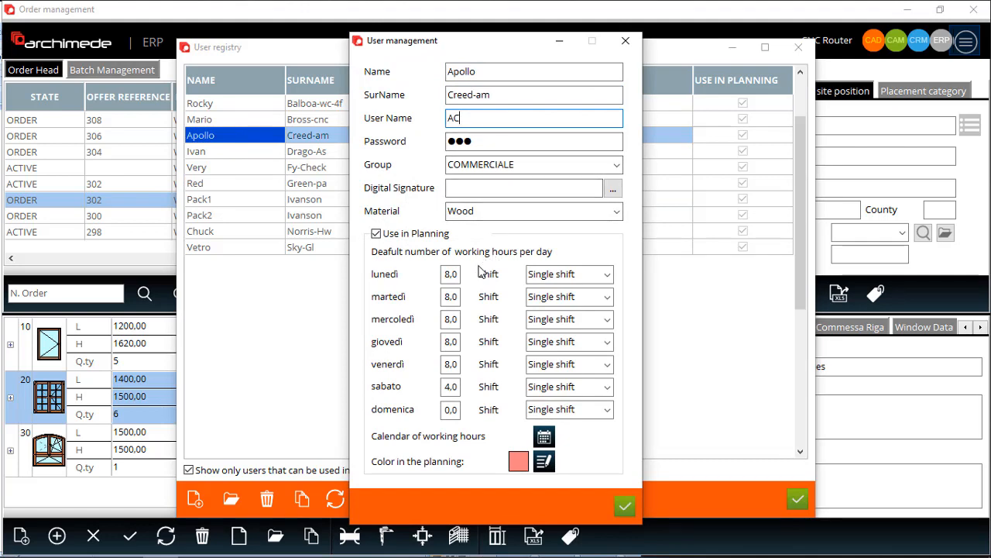
Browse the operator's calendar of working hours month by month from Marzo 2020 onwards and close it
{"action": "left_click", "coordinate": [544, 438]}
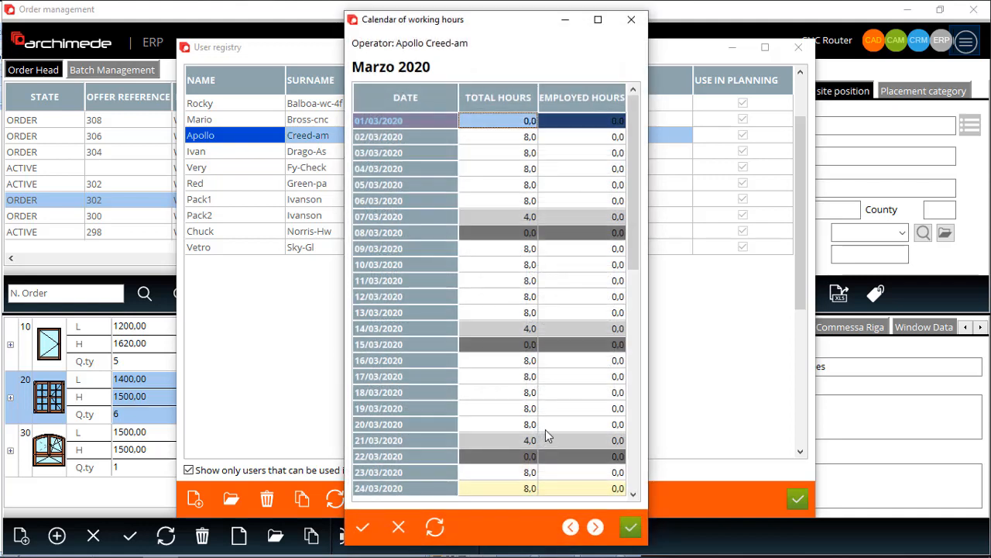
{"action": "left_click", "coordinate": [595, 527]}
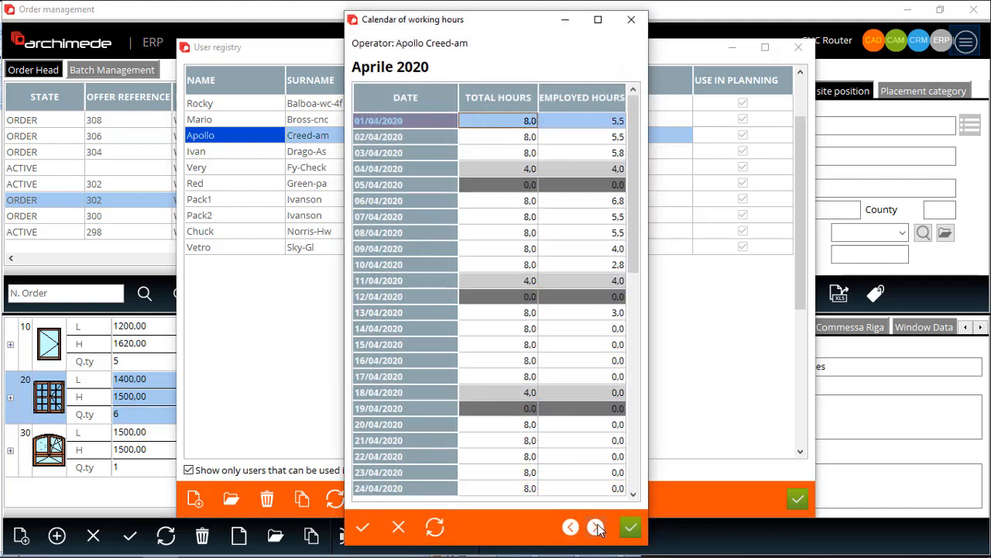
{"action": "left_click", "coordinate": [596, 527]}
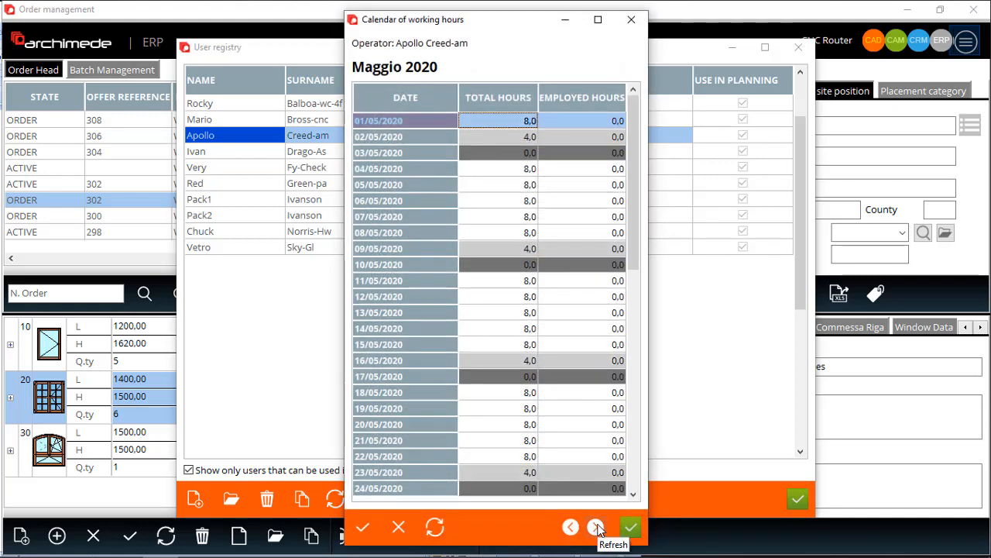
{"action": "left_click", "coordinate": [597, 527]}
{"action": "left_click", "coordinate": [630, 527]}
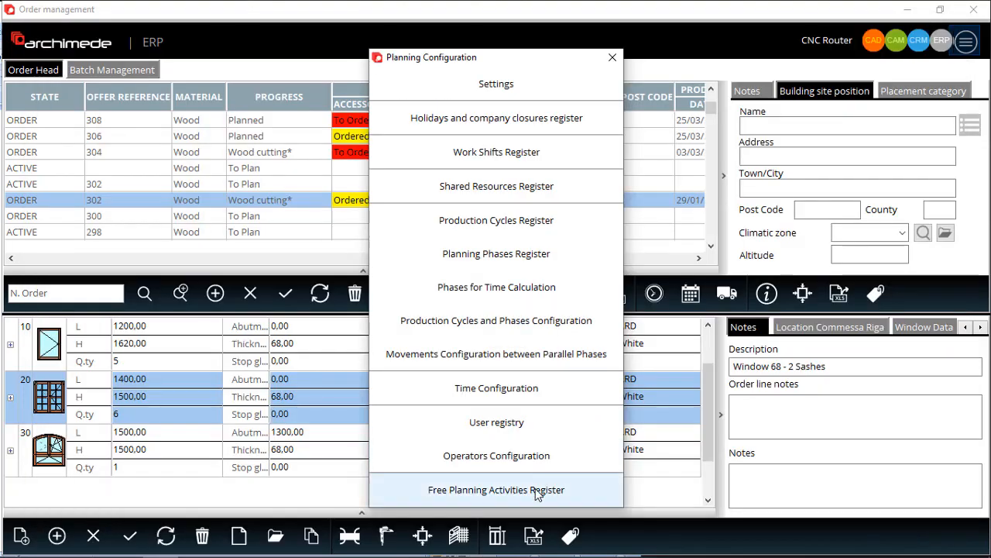
Review the CAMBIO COLTELLINI and PULIZIA MACCHINA entries in the Free Planning Activities Register
{"action": "left_click", "coordinate": [536, 489]}
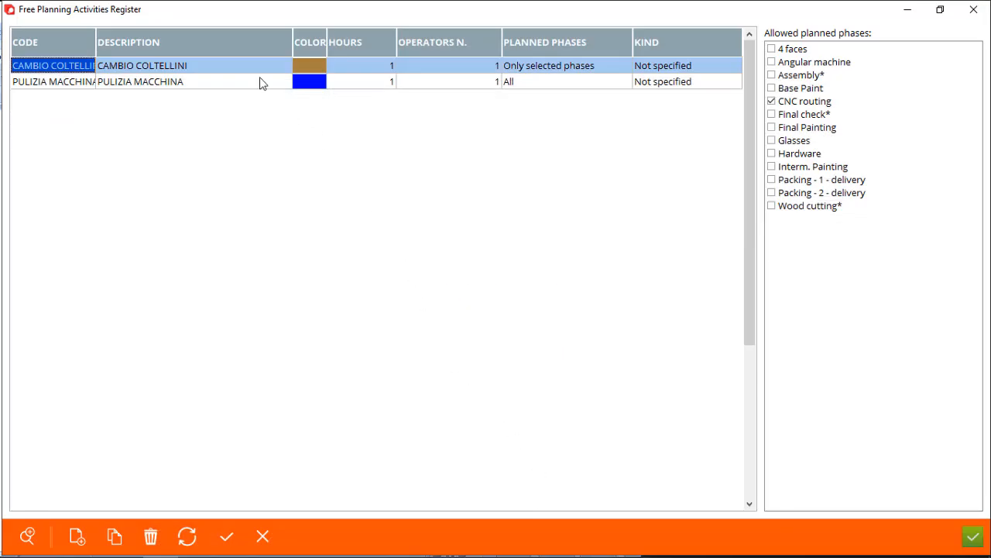
{"action": "left_click", "coordinate": [259, 67]}
{"action": "double_click", "coordinate": [257, 65]}
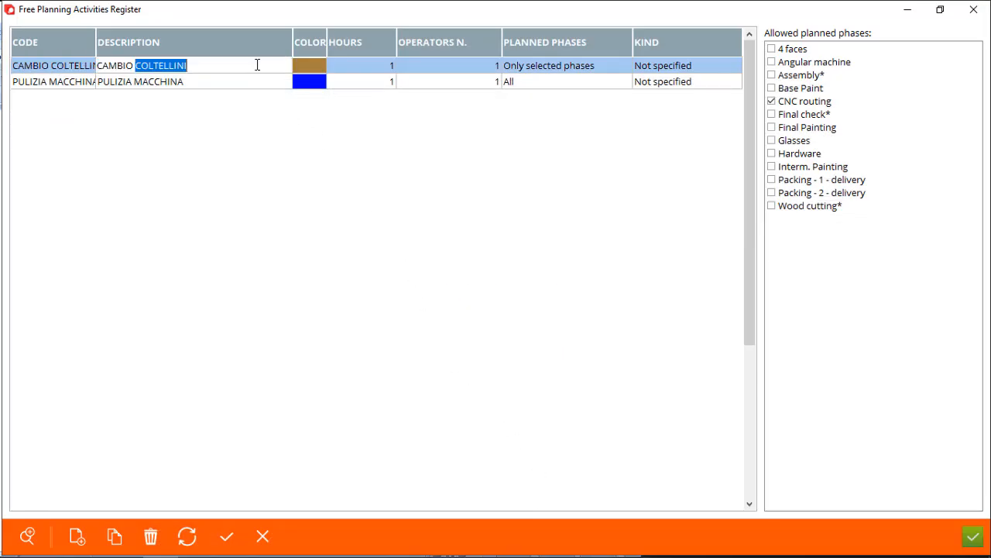
{"action": "left_click", "coordinate": [250, 84]}
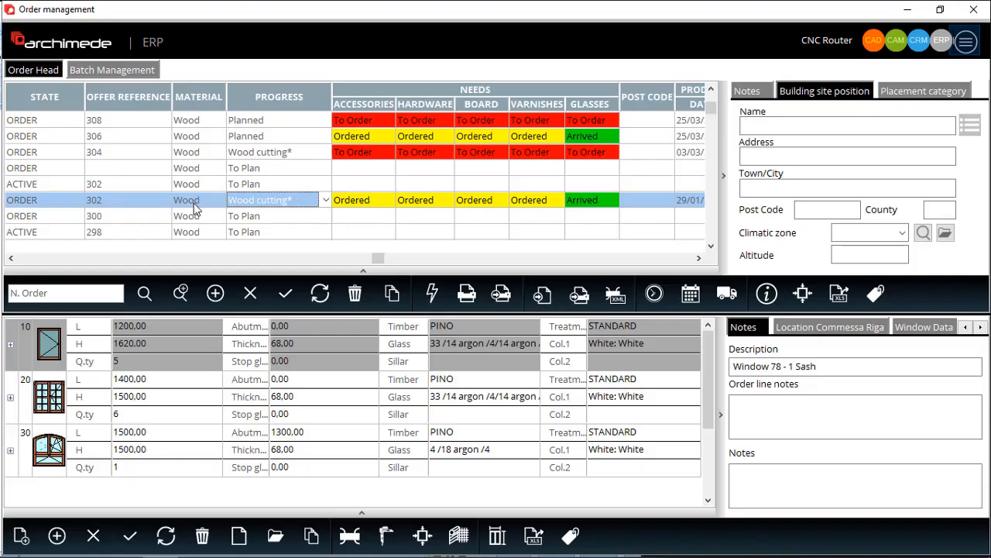
Start planning the unplanned order in the second-to-last row of the visible list and set its planning colour to bright pink
{"action": "left_click", "coordinate": [198, 216]}
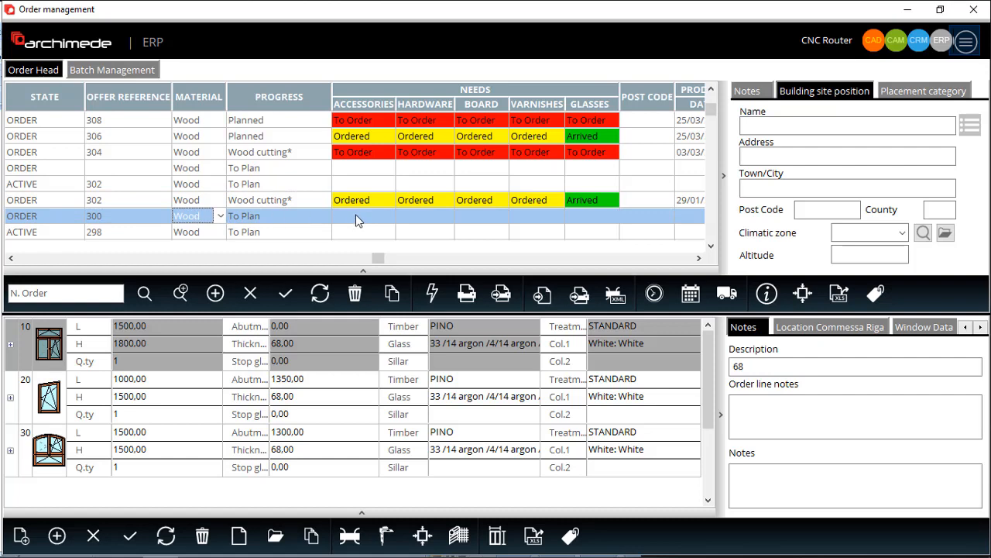
{"action": "left_click", "coordinate": [649, 292]}
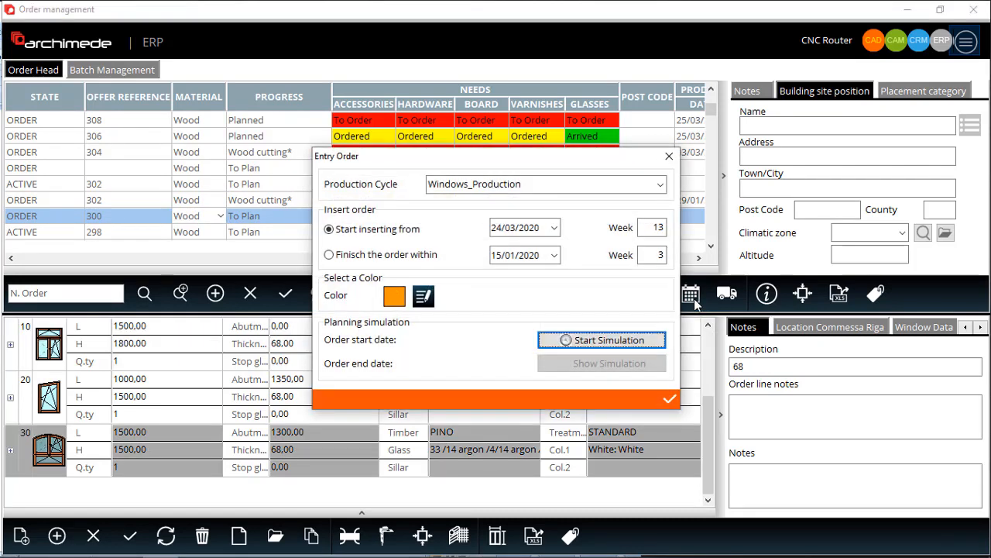
{"action": "left_click", "coordinate": [396, 297]}
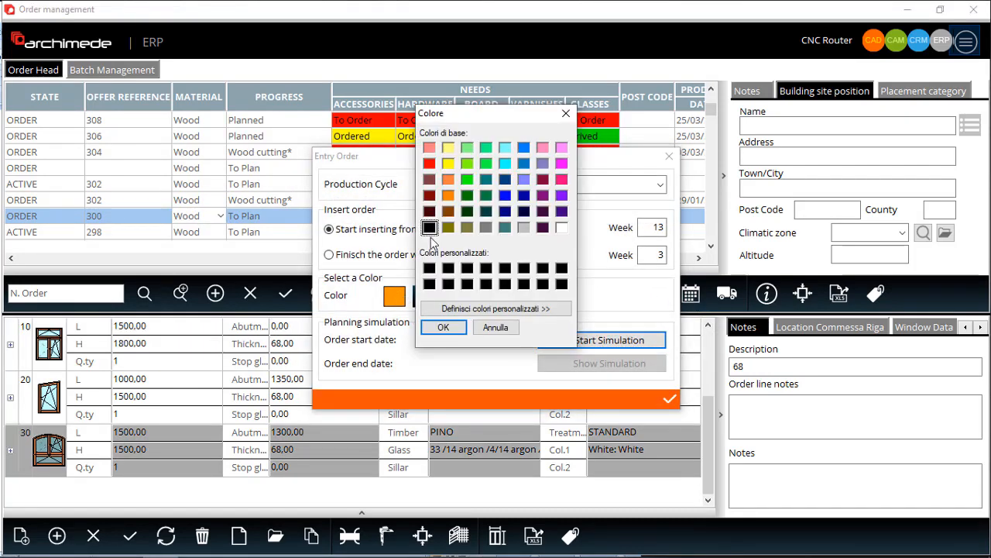
{"action": "left_click", "coordinate": [562, 179]}
{"action": "left_click", "coordinate": [442, 327]}
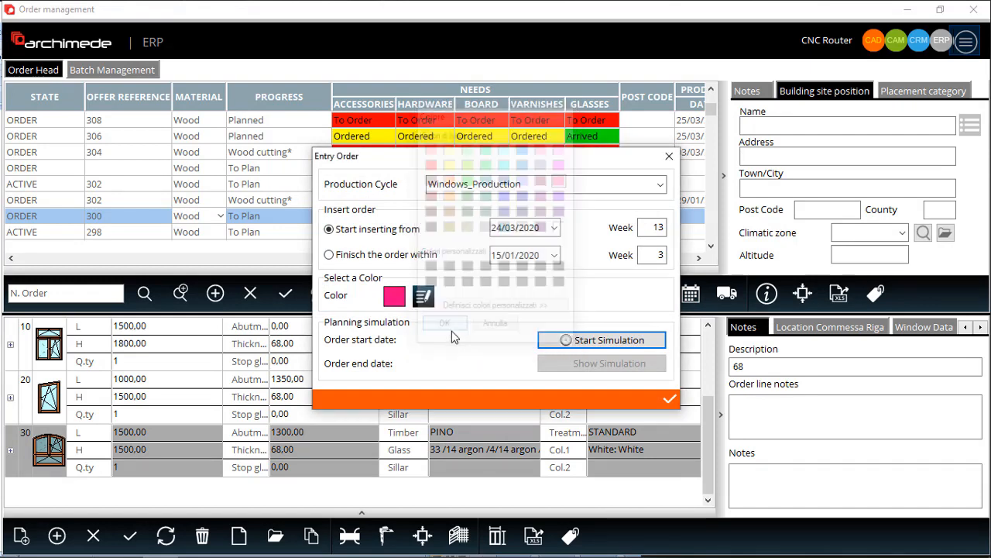
Run the planning simulation for the order on the Windows_Production cycle and display the simulated schedule
{"action": "left_click", "coordinate": [595, 339]}
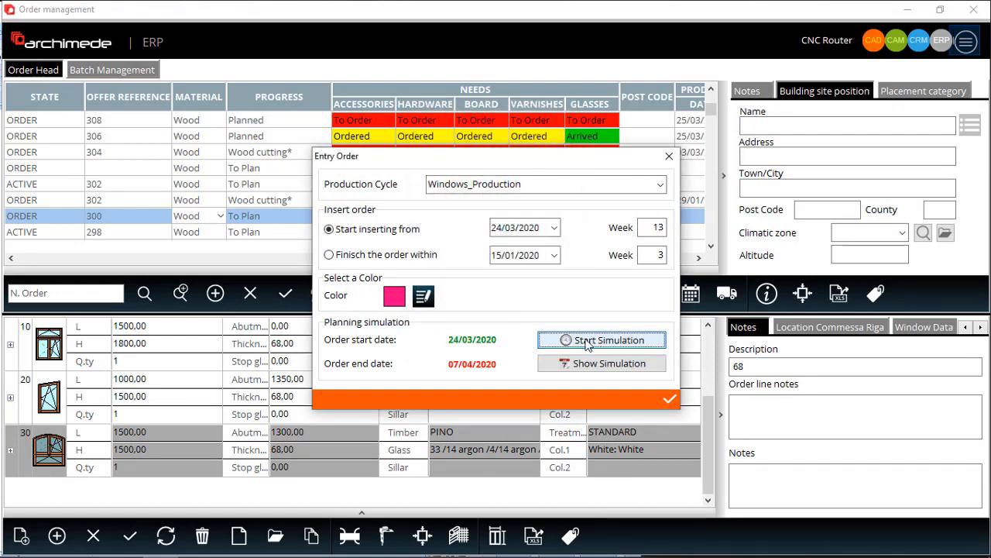
{"action": "left_click", "coordinate": [589, 364]}
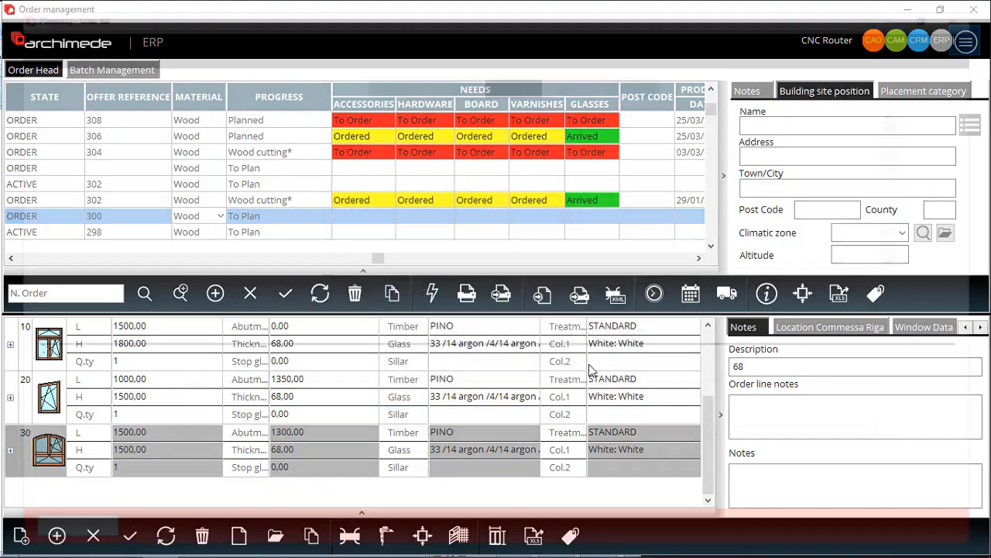
Highlight the order that owns the red Base Paint block on Wednesday 8 in the weekly planning
{"action": "right_click", "coordinate": [482, 240]}
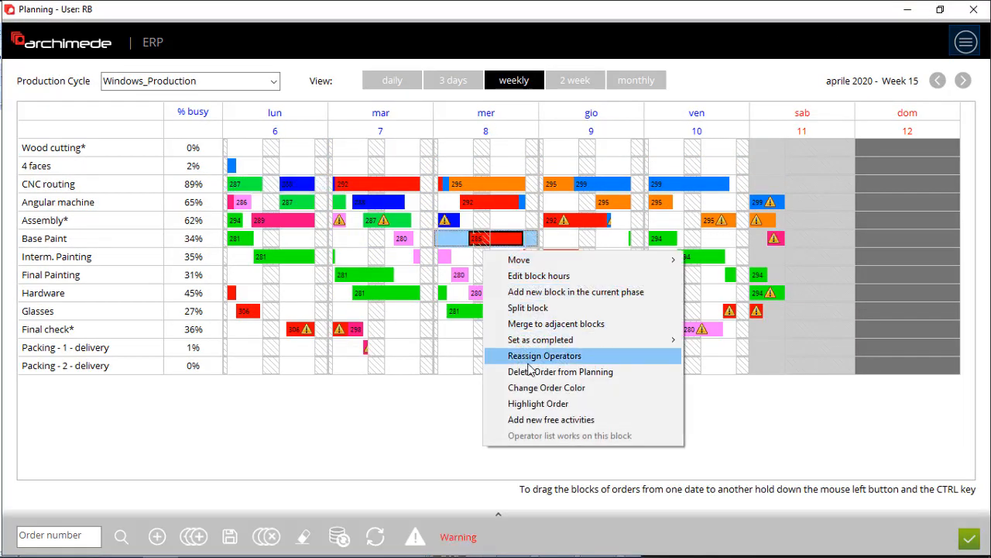
{"action": "left_click", "coordinate": [542, 405]}
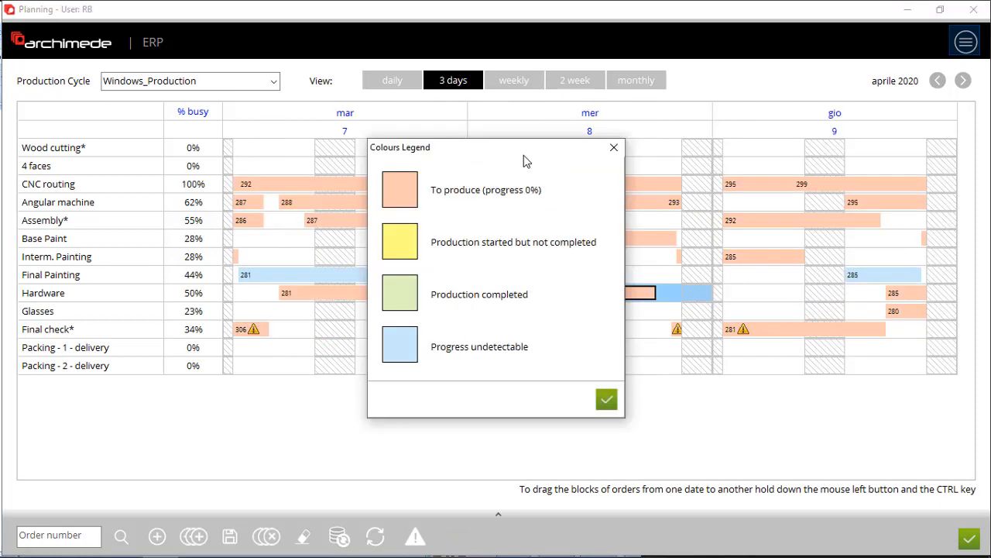
Move the Colours Legend aside to compare it with the three-day schedule, and close it
{"action": "left_click_drag", "start_coordinate": [522, 159], "coordinate": [148, 200]}
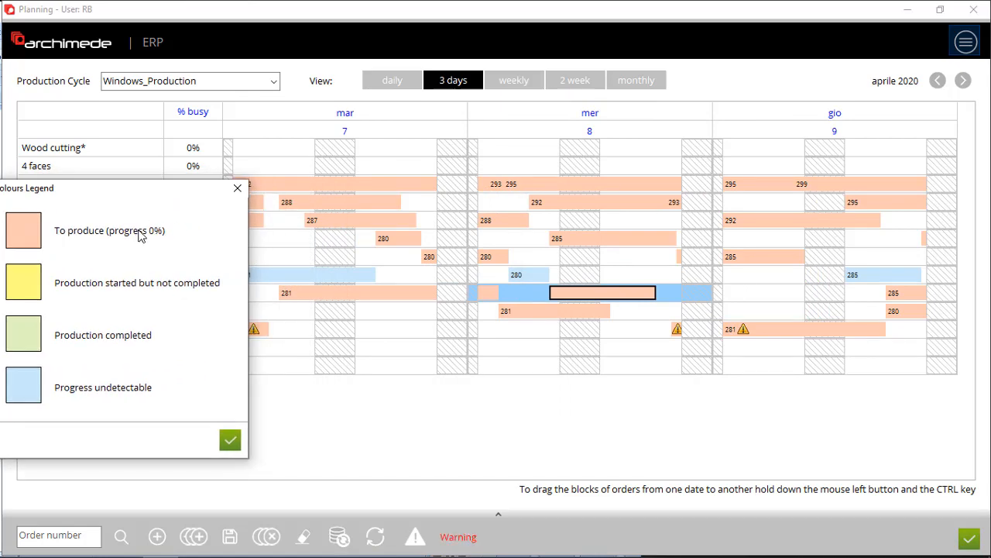
{"action": "left_click", "coordinate": [237, 188]}
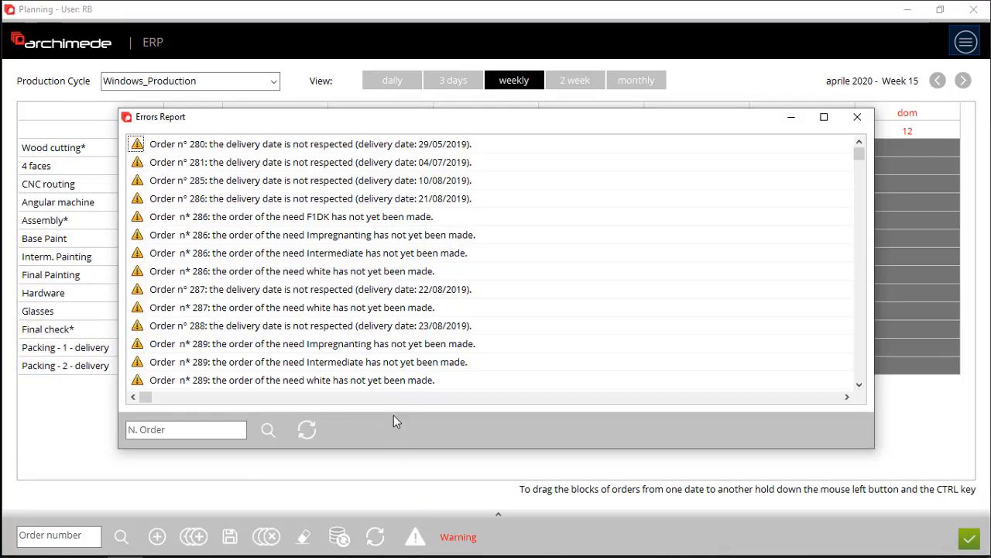
Search the Errors Report for order number 285
{"action": "left_click", "coordinate": [189, 429]}
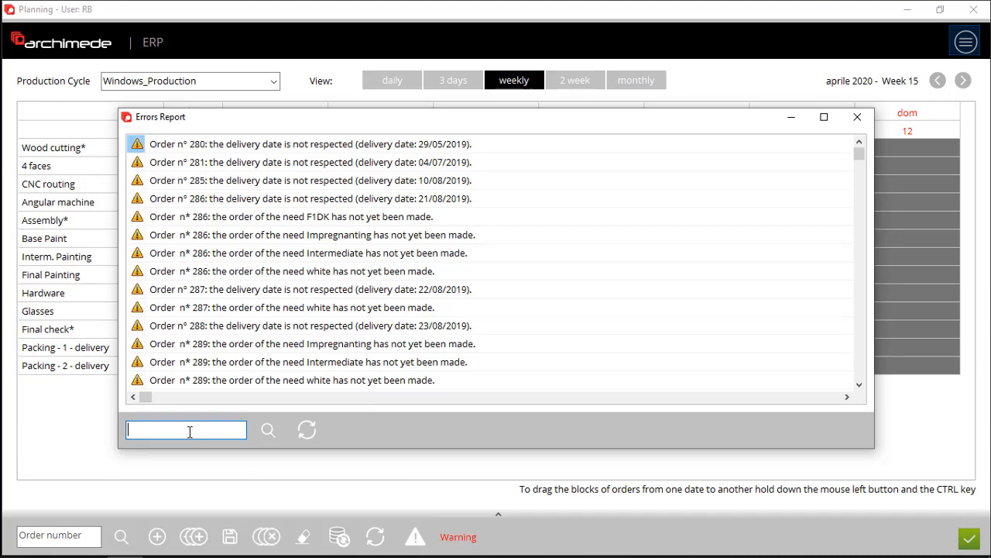
{"action": "type", "text": "285"}
{"action": "left_click", "coordinate": [269, 431]}
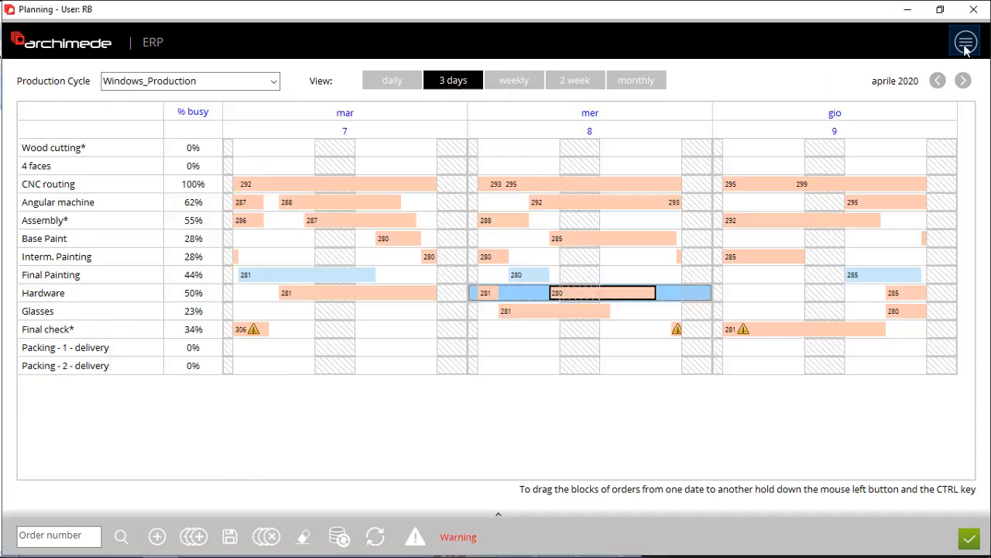
Open the Operators View of the planning and examine the operators' free and employed hours for 06/04/2020
{"action": "left_click", "coordinate": [966, 45]}
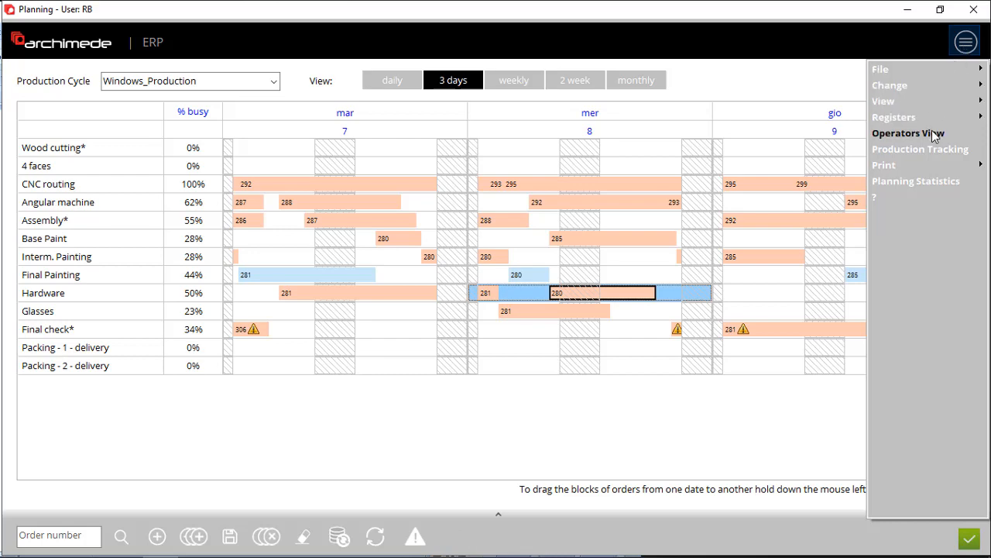
{"action": "left_click", "coordinate": [907, 133]}
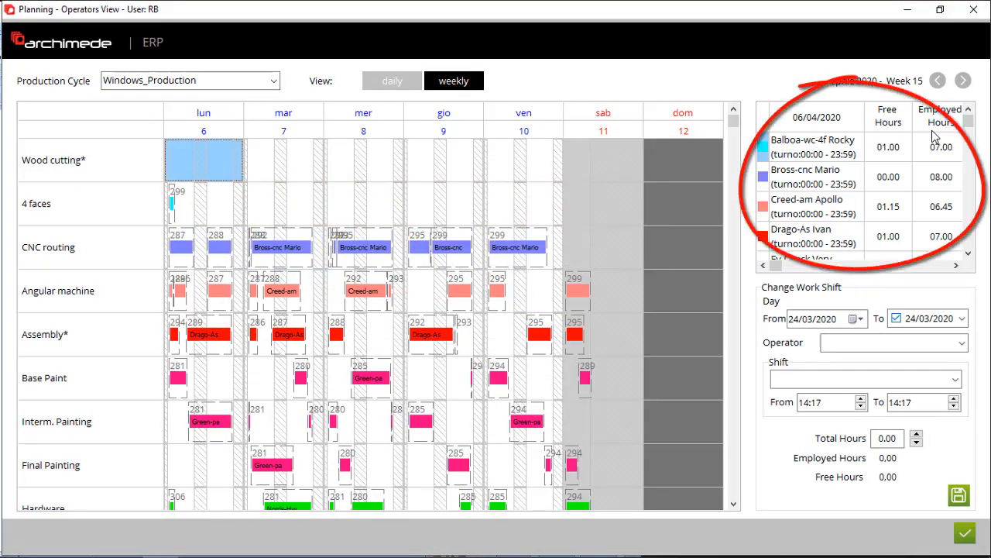
{"action": "left_click", "coordinate": [829, 153]}
{"action": "left_click", "coordinate": [828, 176]}
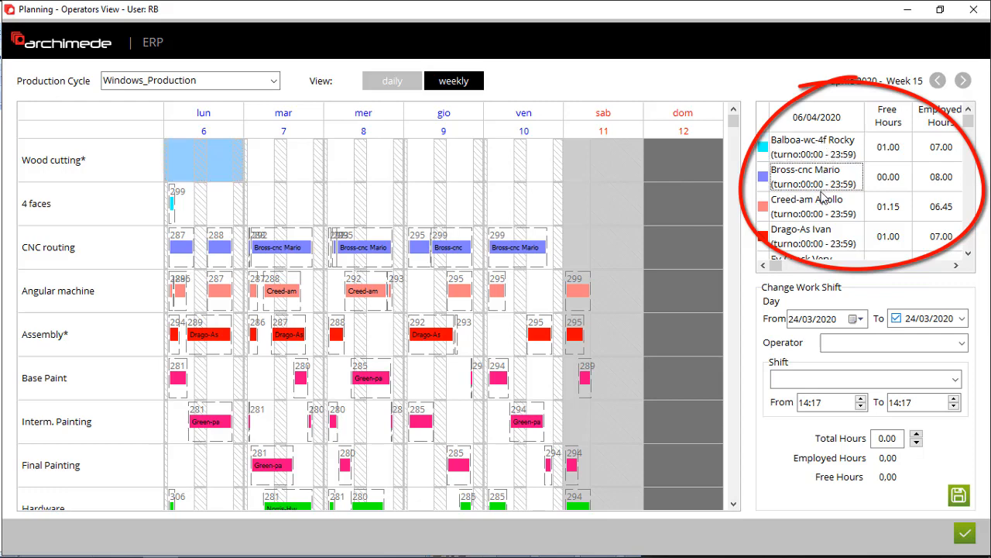
{"action": "left_click", "coordinate": [823, 199]}
{"action": "left_click", "coordinate": [824, 237]}
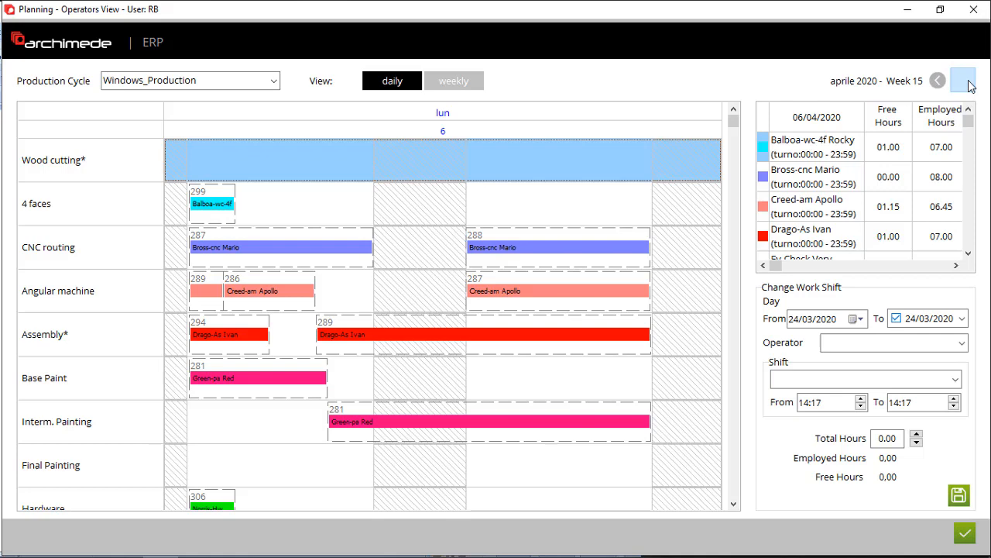
Move the daily operators schedule forward day by day from Monday 6
{"action": "left_click", "coordinate": [969, 86]}
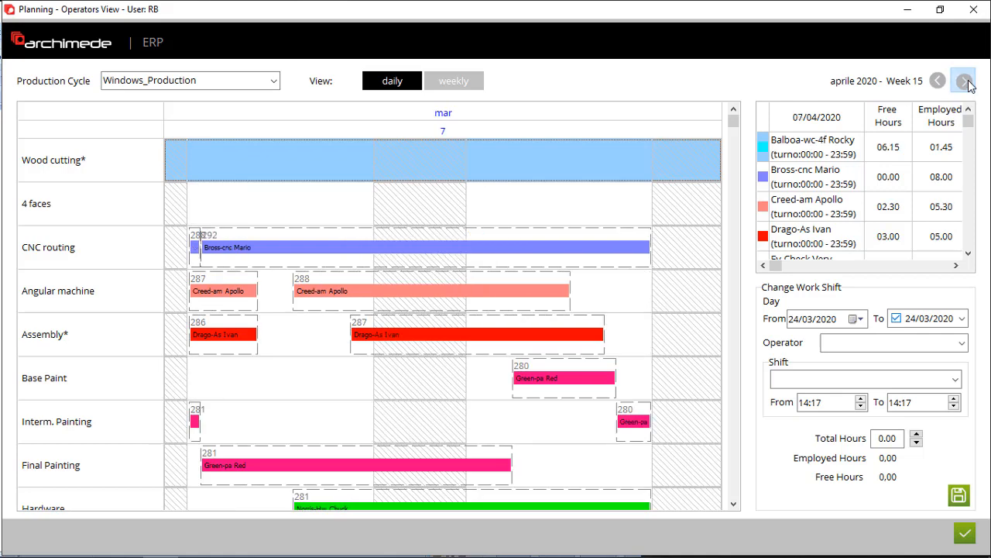
{"action": "left_click", "coordinate": [964, 82]}
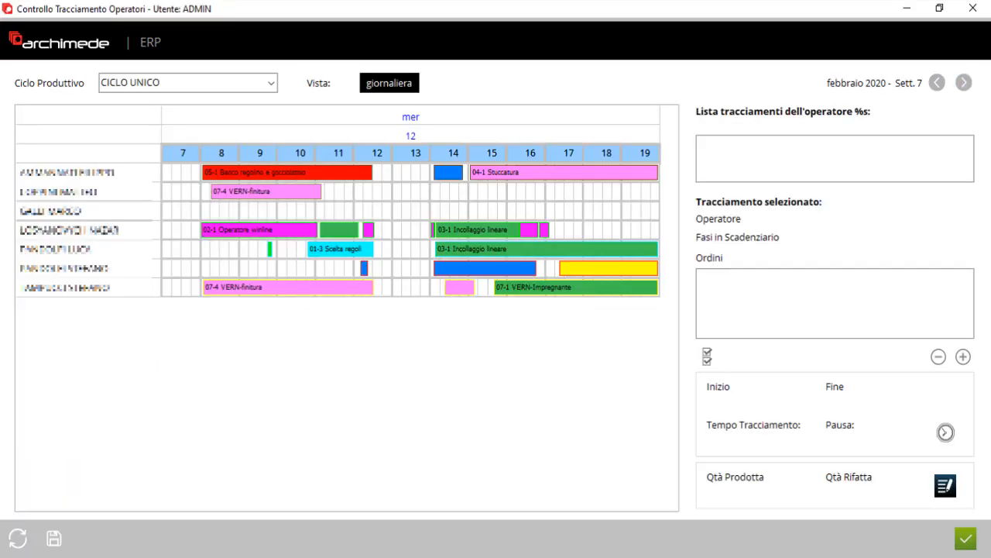
Select the first operator's red 05-1 block in the operator tracking for Wednesday 12
{"action": "left_click", "coordinate": [286, 173]}
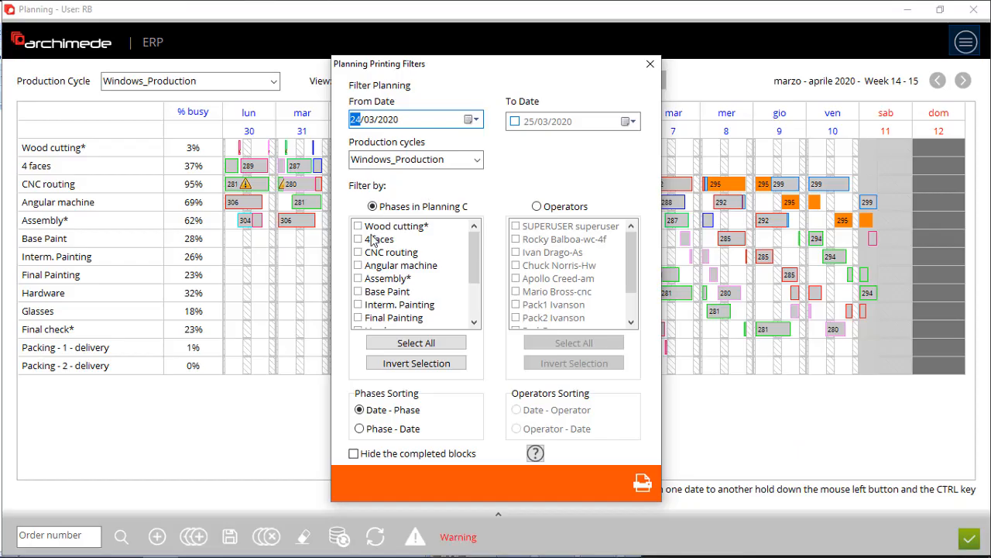
Filter the planning printout to the phases Wood cutting, 4 faces and CNC routing
{"action": "left_click", "coordinate": [375, 226]}
{"action": "left_click", "coordinate": [377, 239]}
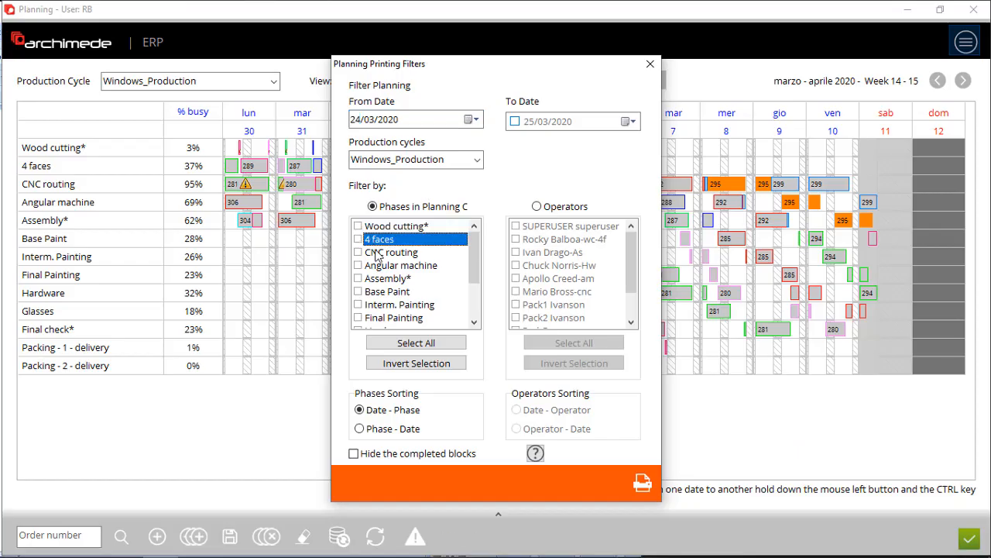
{"action": "left_click", "coordinate": [377, 254]}
{"action": "left_click", "coordinate": [358, 252]}
{"action": "left_click", "coordinate": [358, 238]}
{"action": "left_click", "coordinate": [358, 226]}
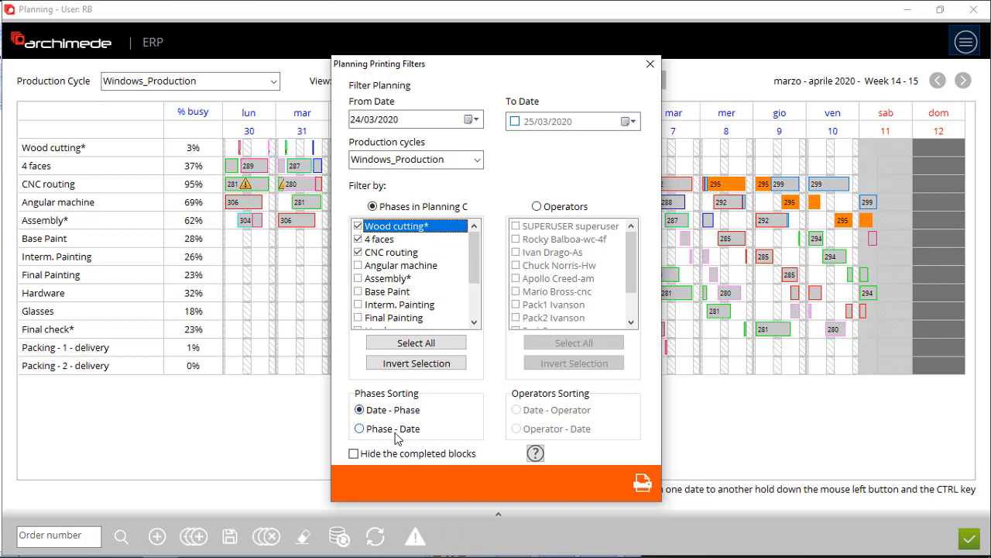
Print the phase-filtered planning with the PlannedTime_Date_Phase report and close the output
{"action": "left_click", "coordinate": [643, 484]}
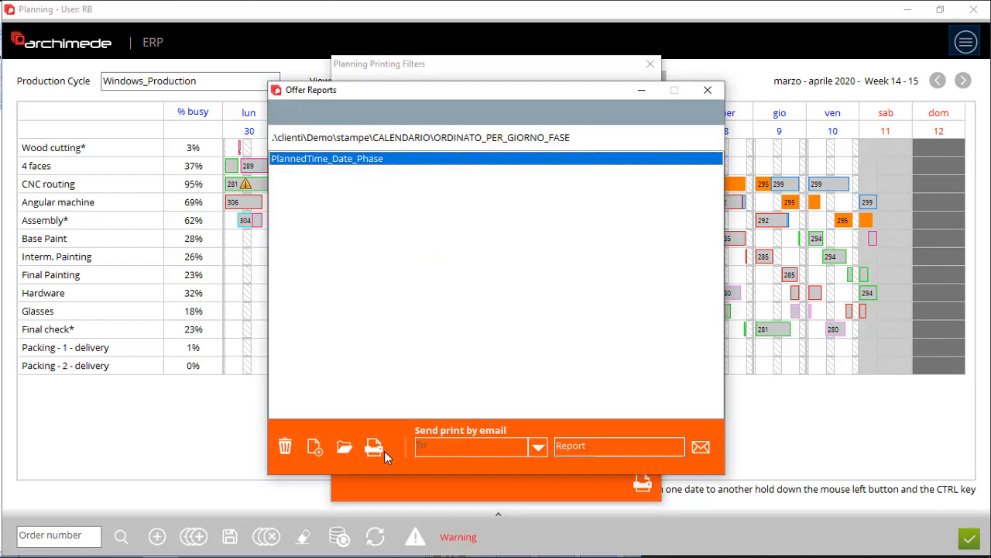
{"action": "left_click", "coordinate": [376, 448]}
{"action": "key", "text": "Escape"}
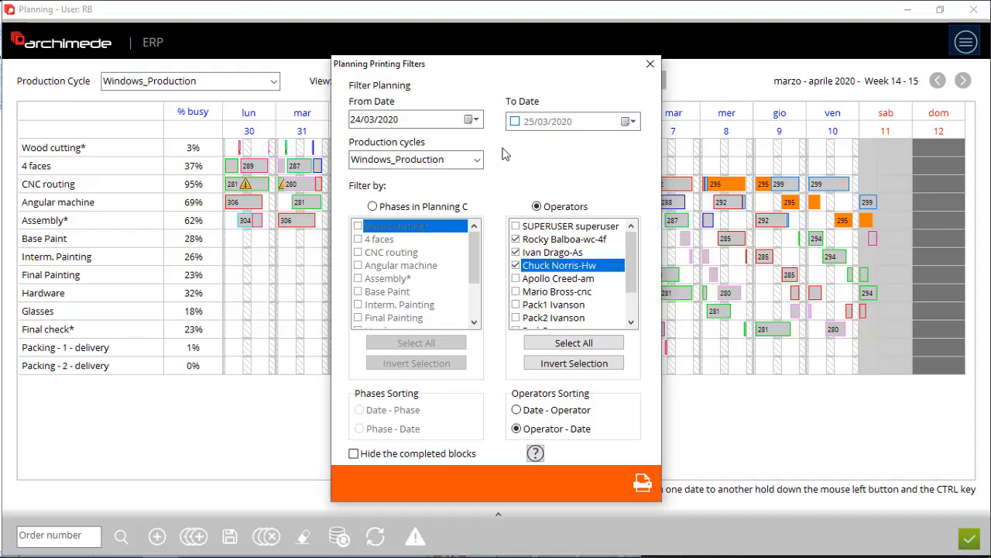
Enable the end date of the operator-filtered planning printout and set it to 28/03/2020
{"action": "left_click", "coordinate": [515, 122]}
{"action": "left_click", "coordinate": [625, 122]}
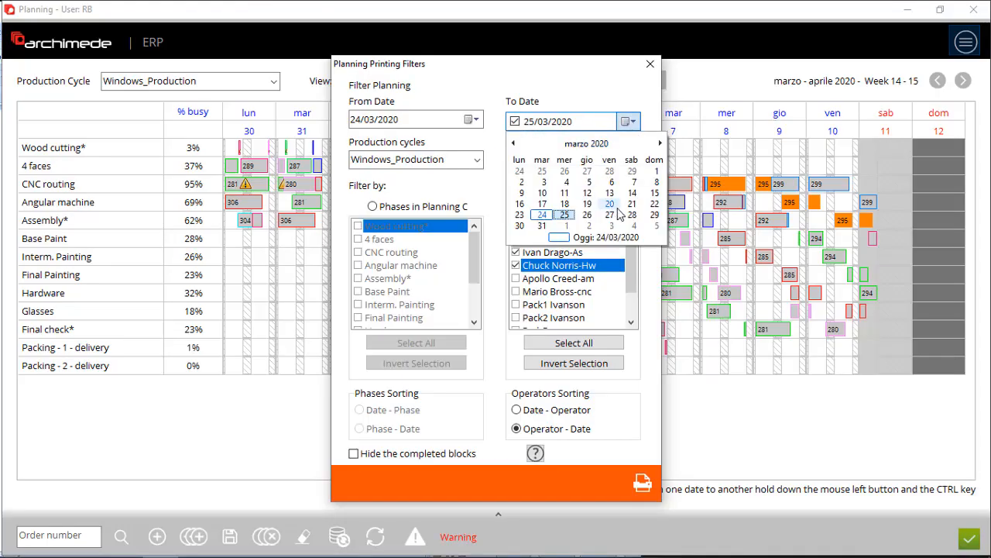
{"action": "left_click", "coordinate": [632, 217]}
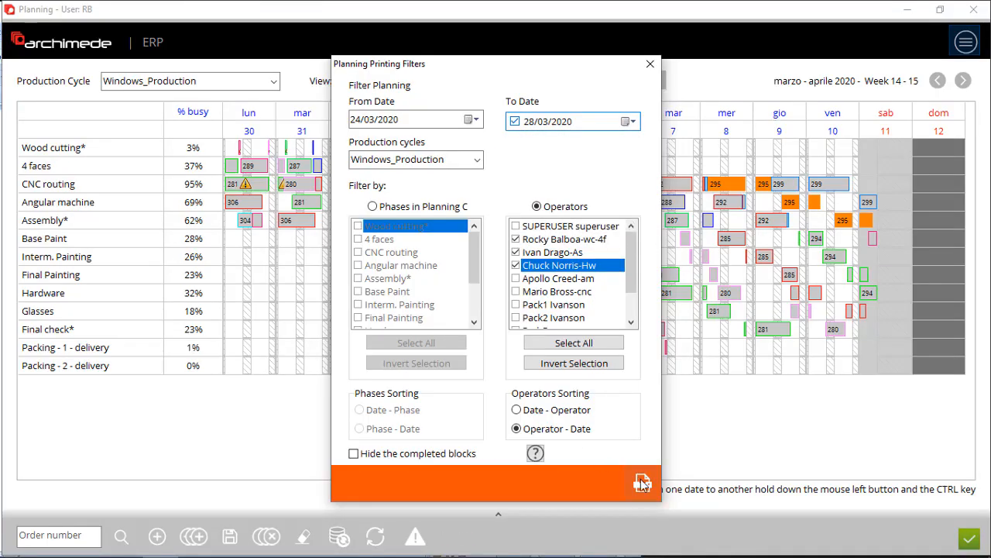
Preview the operator reports Comparative_Planned_Real_Time and Comparative_Planned_Real_Time_da_10_01_19
{"action": "left_click", "coordinate": [642, 482]}
{"action": "double_click", "coordinate": [395, 162]}
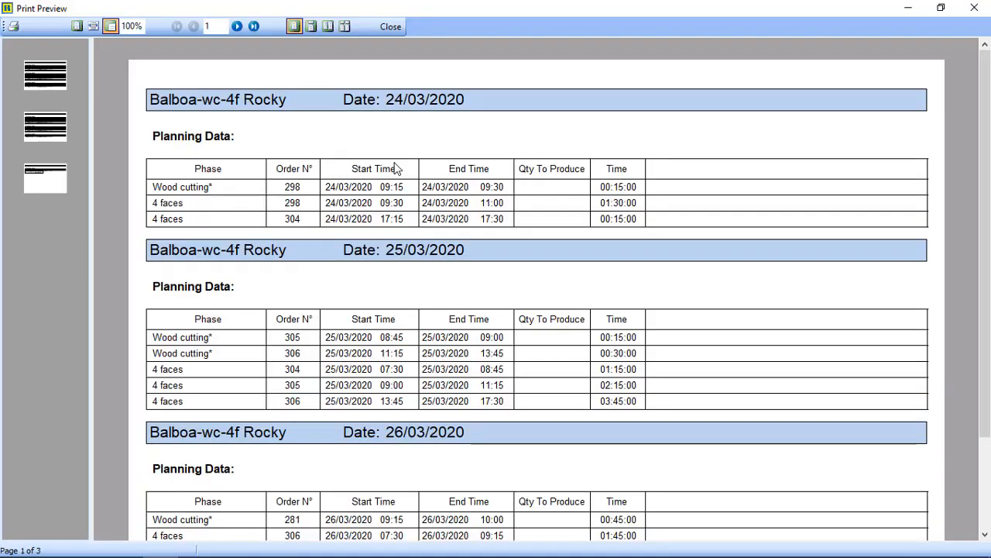
{"action": "scroll", "coordinate": [404, 187], "scroll_direction": "down", "scroll_amount": 3}
{"action": "left_click", "coordinate": [390, 27]}
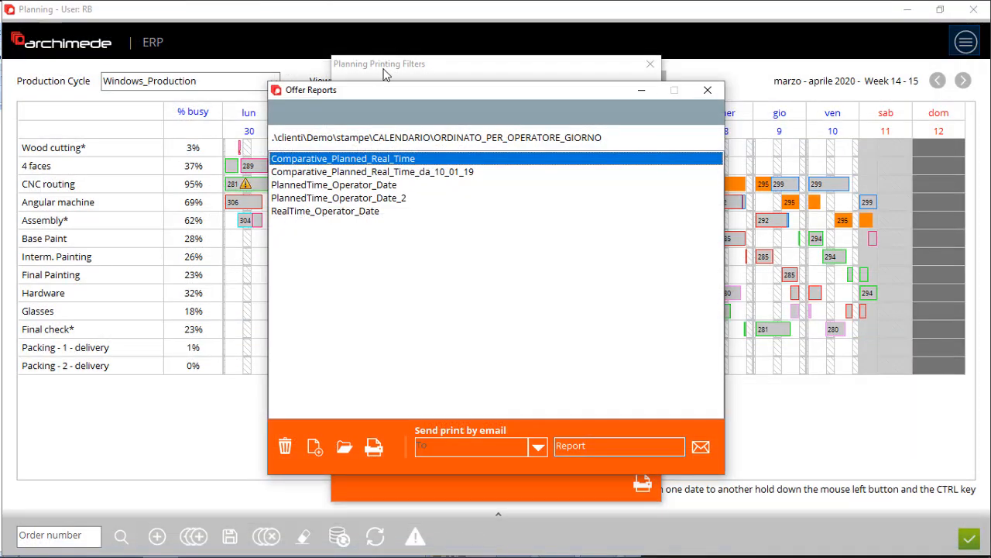
{"action": "double_click", "coordinate": [333, 172]}
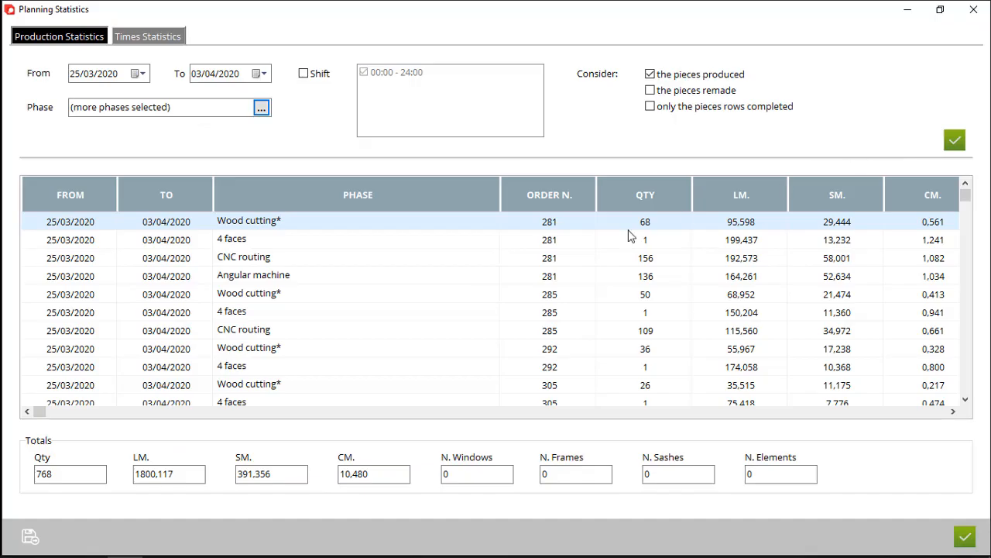
Examine the production statistics row by row, starting from the Angular machine phase of order 281
{"action": "left_click", "coordinate": [369, 278]}
{"action": "key", "text": "Down"}
{"action": "key", "text": "Down"}
{"action": "key", "text": "Down"}
{"action": "key", "text": "Down"}
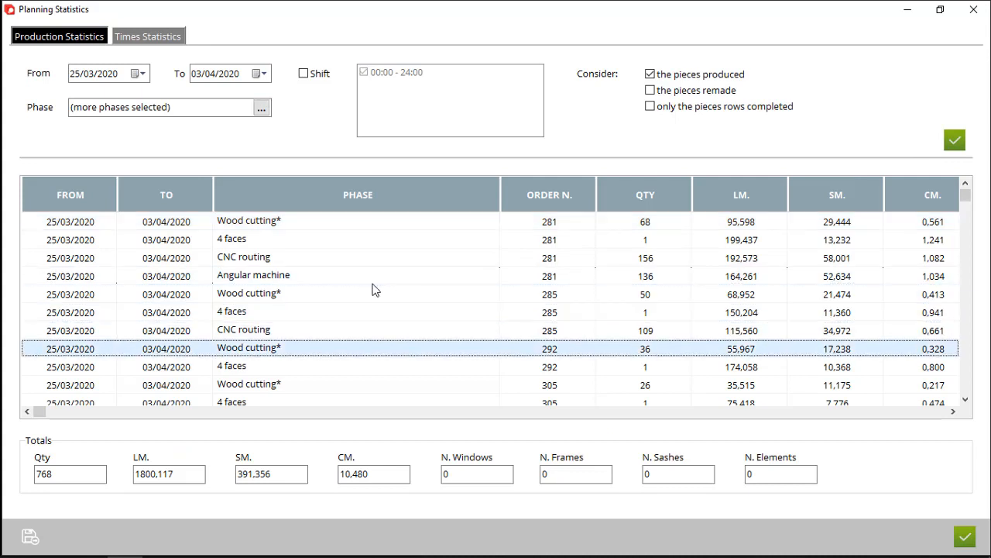
{"action": "key", "text": "Down"}
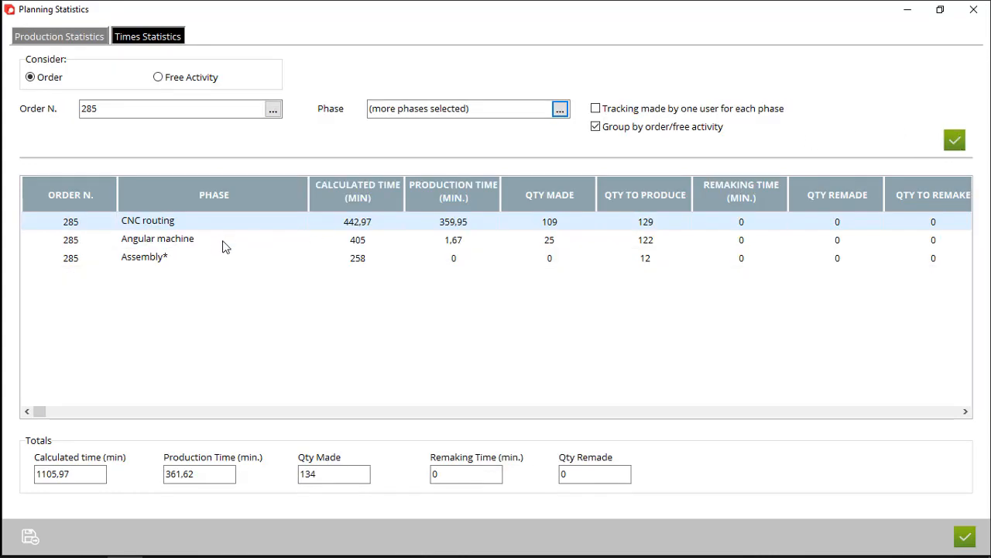
Examine the Angular machine and Assembly rows in the times statistics for order 285
{"action": "left_click", "coordinate": [224, 246]}
{"action": "left_click", "coordinate": [224, 259]}
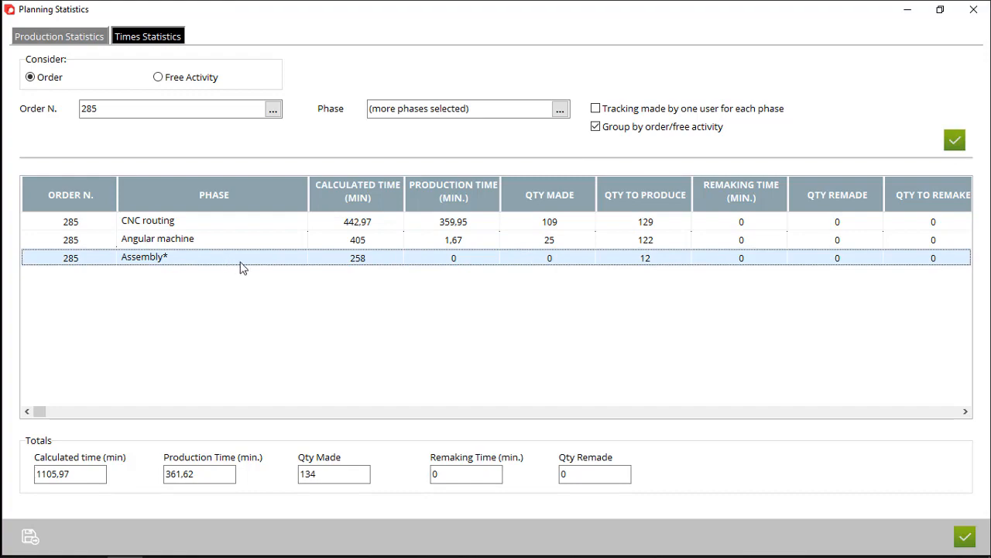